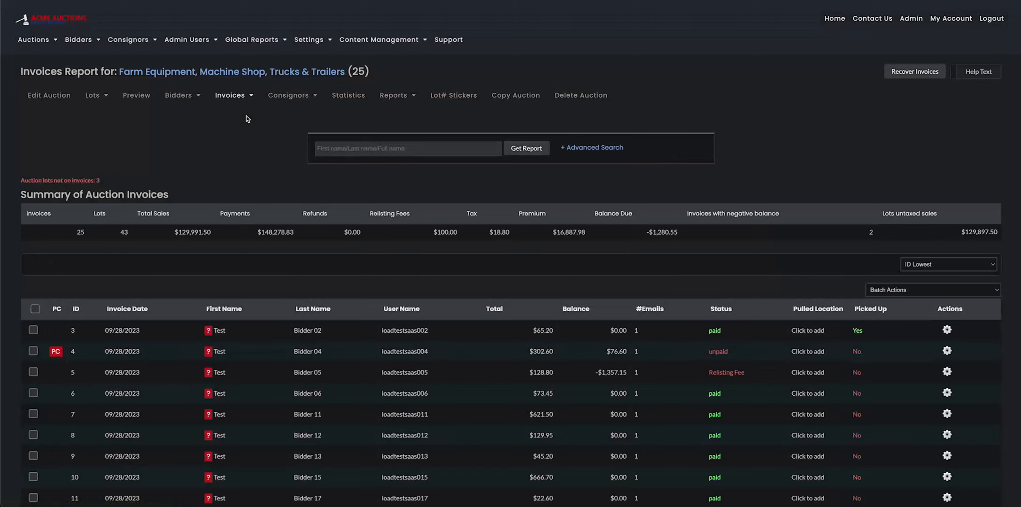
Open the first invoice in the report for editing and display the available actions for its lot 0138.
scroll(700, 358, "down", 1)
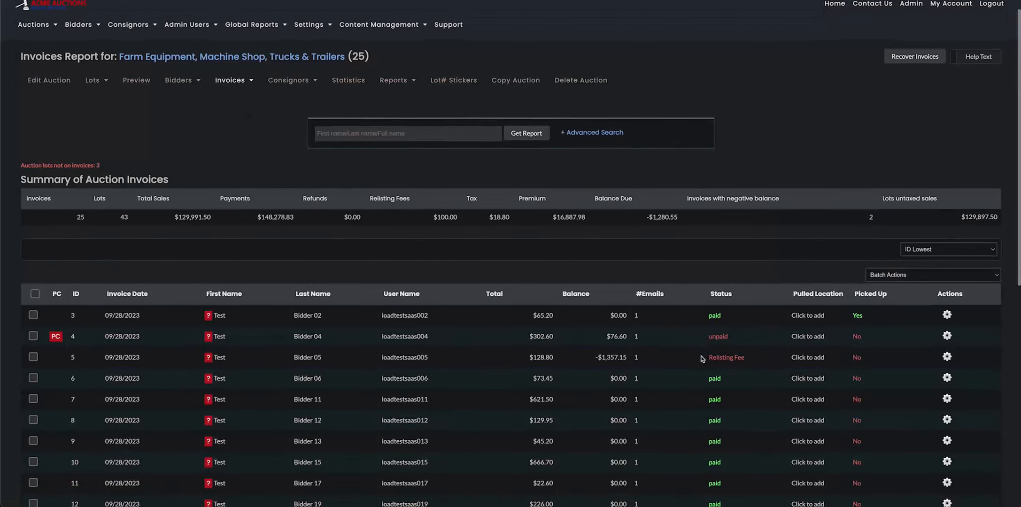
left_click(947, 314)
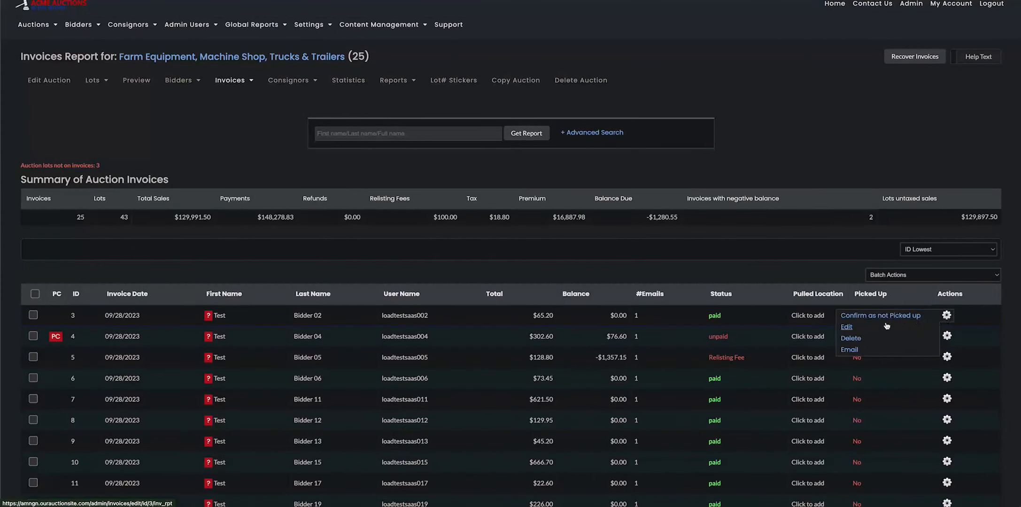
left_click(847, 327)
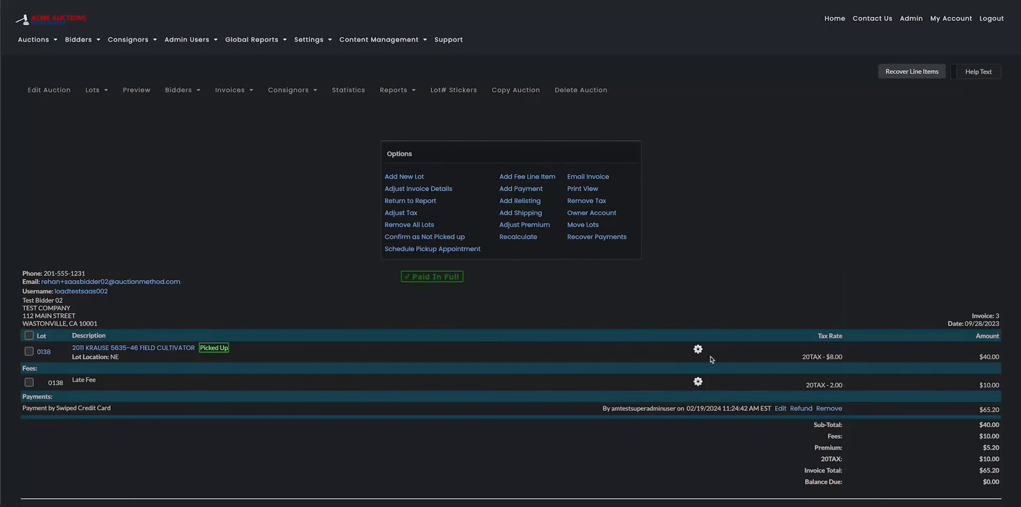
left_click(698, 351)
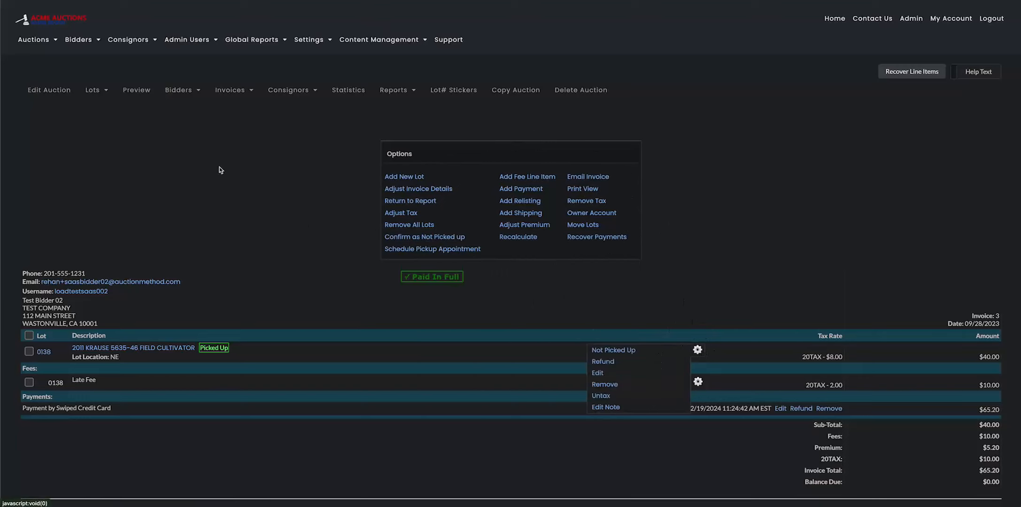
From the invoices report, open the $621.50 invoice for editing and return to the report.
scroll(412, 276, "down", 4)
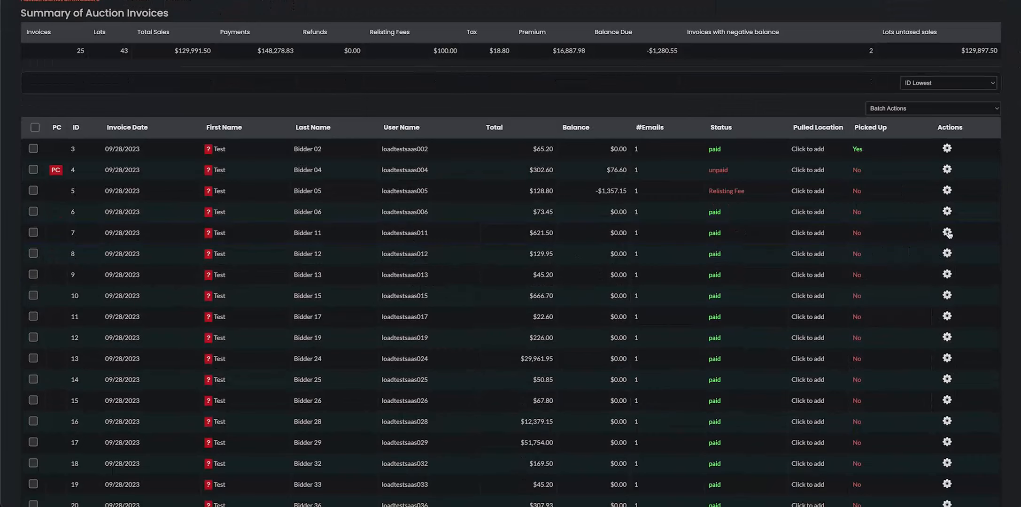
mouse_move(942, 234)
left_click(847, 244)
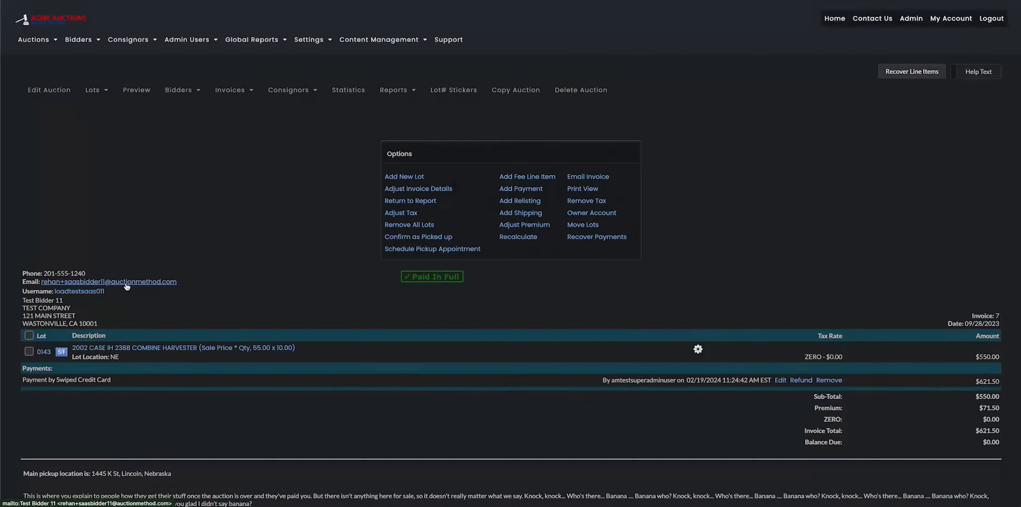
key("alt+Left")
Open the $42,154.65 invoice containing lots 0129, 0136 and 0140 for editing.
scroll(588, 294, "down", 2)
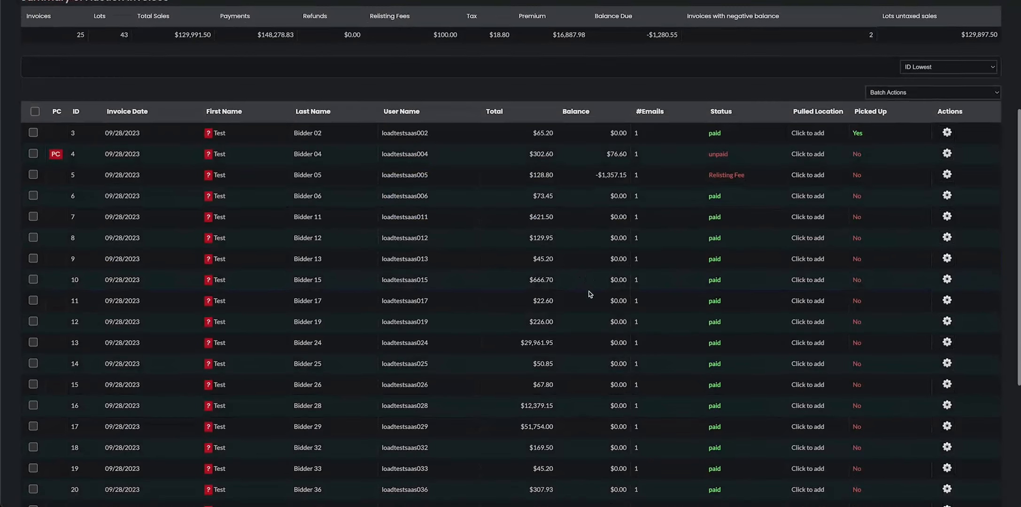
scroll(826, 373, "down", 3)
mouse_move(934, 336)
left_click(847, 343)
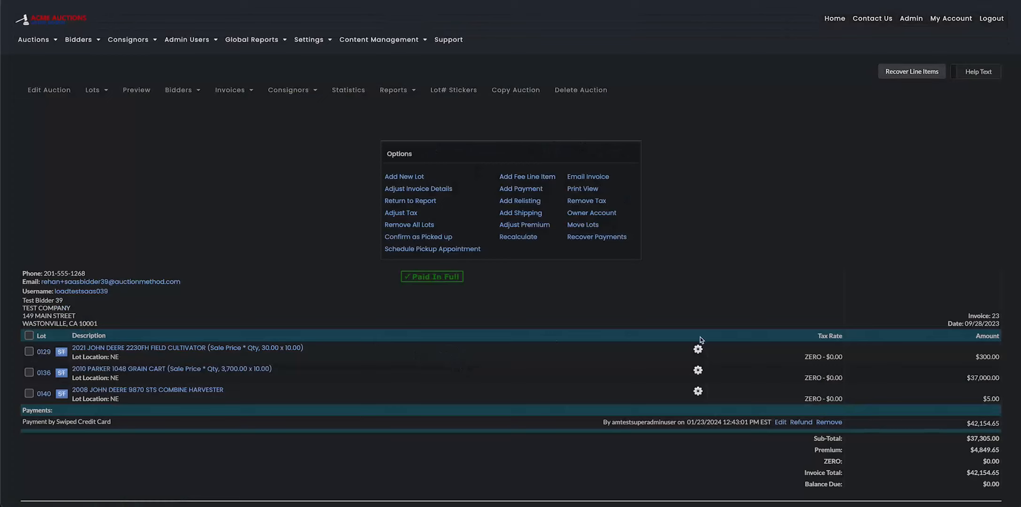
Mark lot 0129, the John Deere field cultivator, as picked up and switch it back to not picked up.
mouse_move(699, 350)
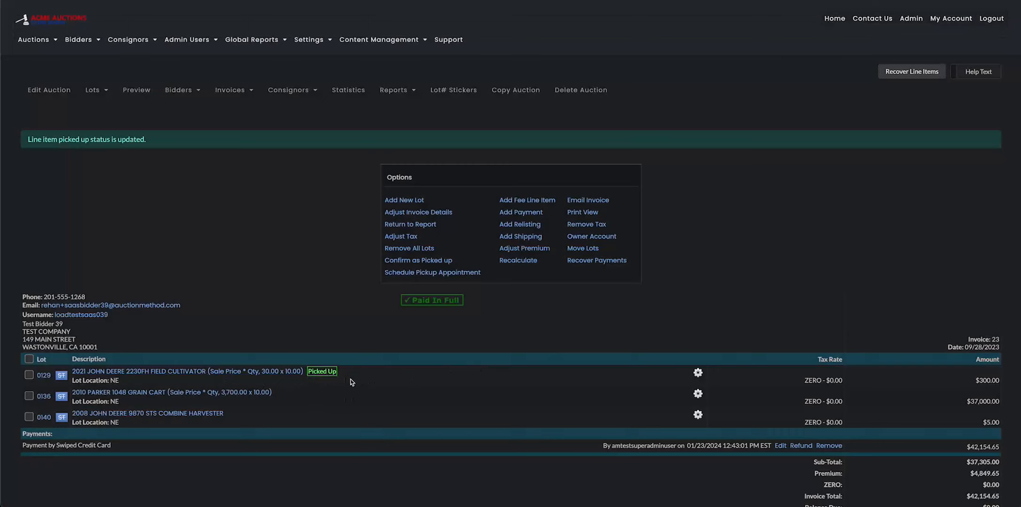
left_click(698, 373)
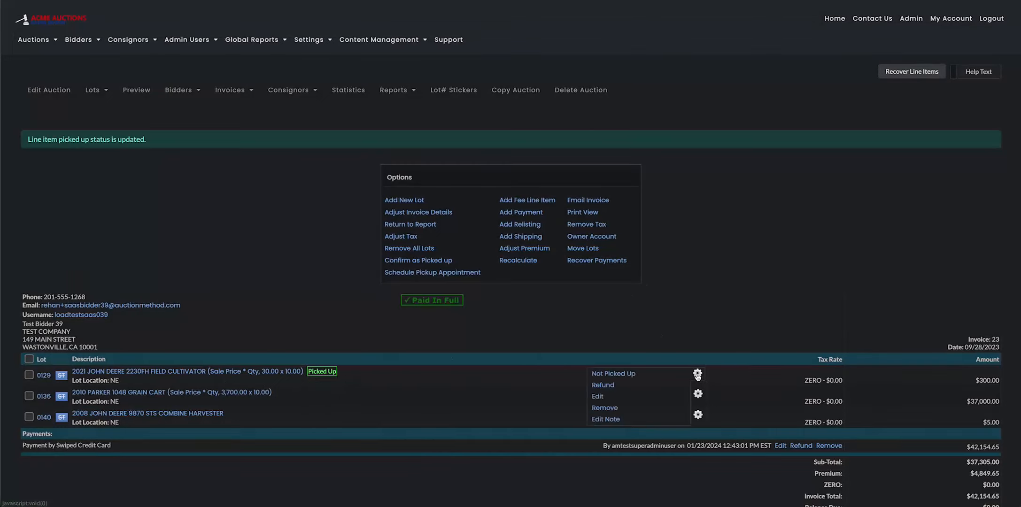
left_click(612, 375)
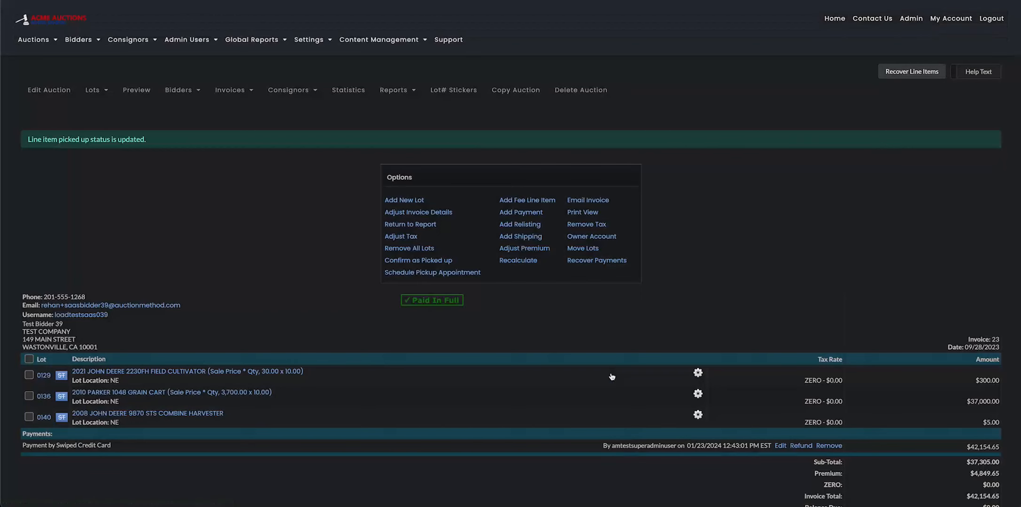
left_click(698, 373)
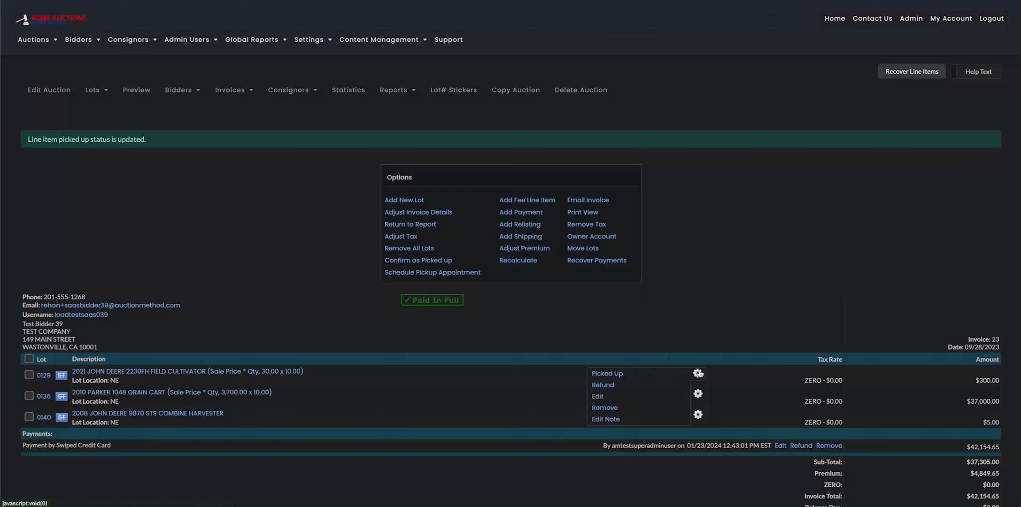
left_click(698, 373)
Add a refund line item for lot 0129 with an amount of -300.
scroll(699, 373, "down", 1)
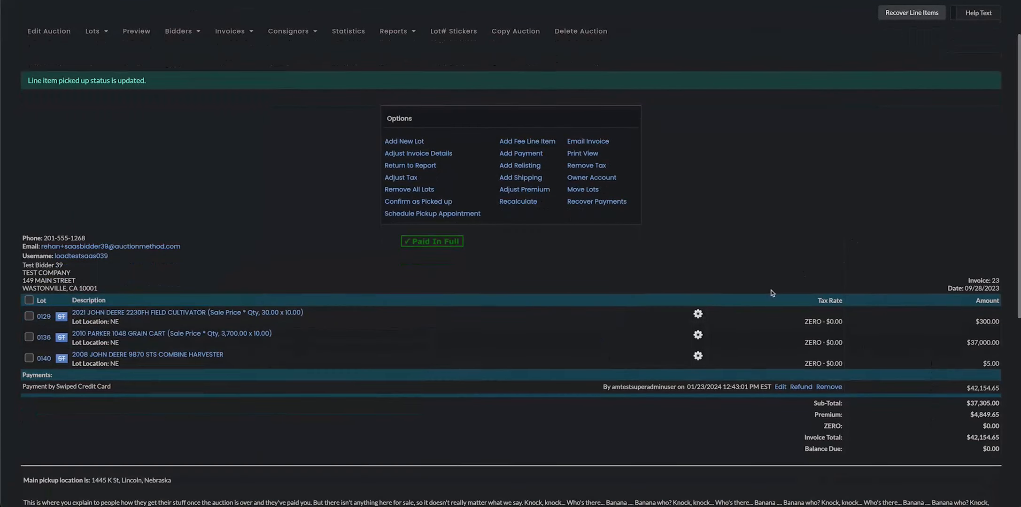
left_click(698, 315)
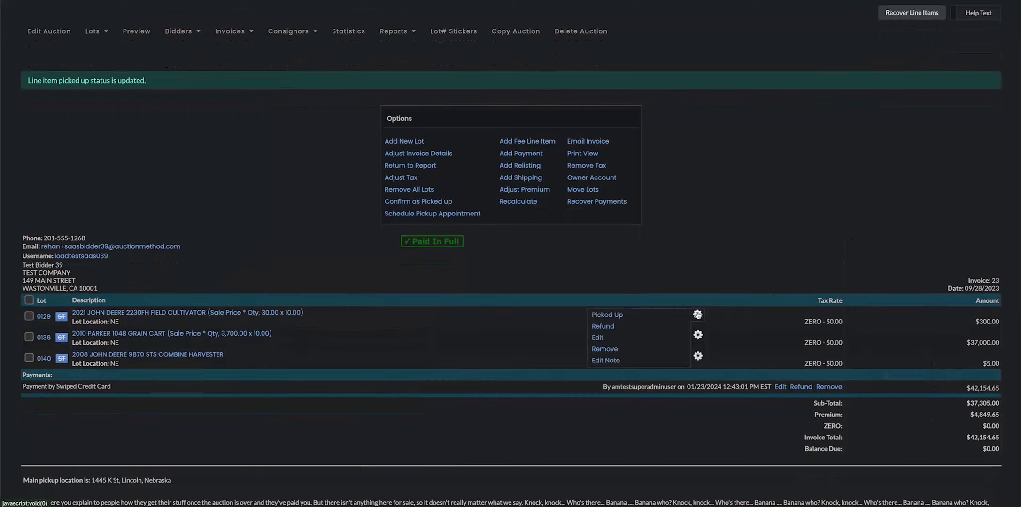
left_click(602, 327)
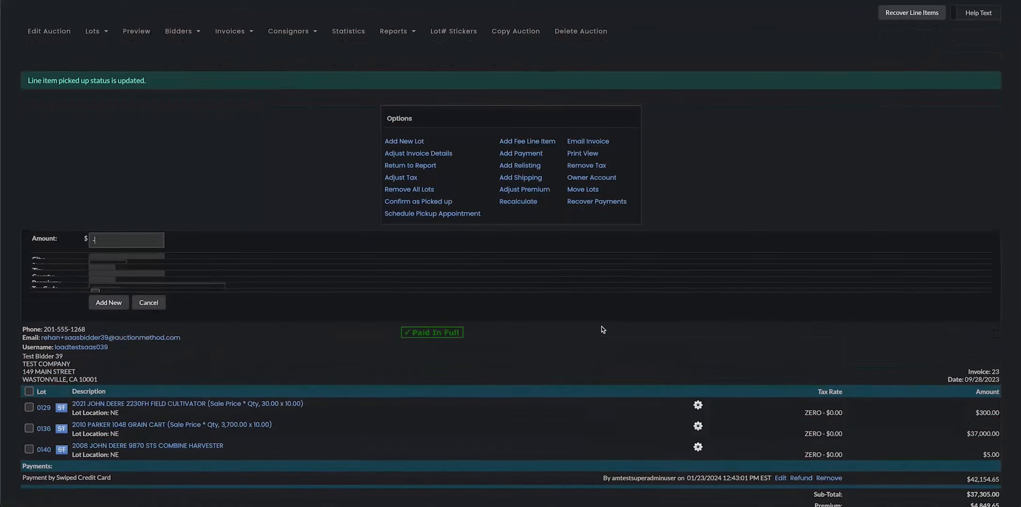
scroll(581, 316, "down", 1)
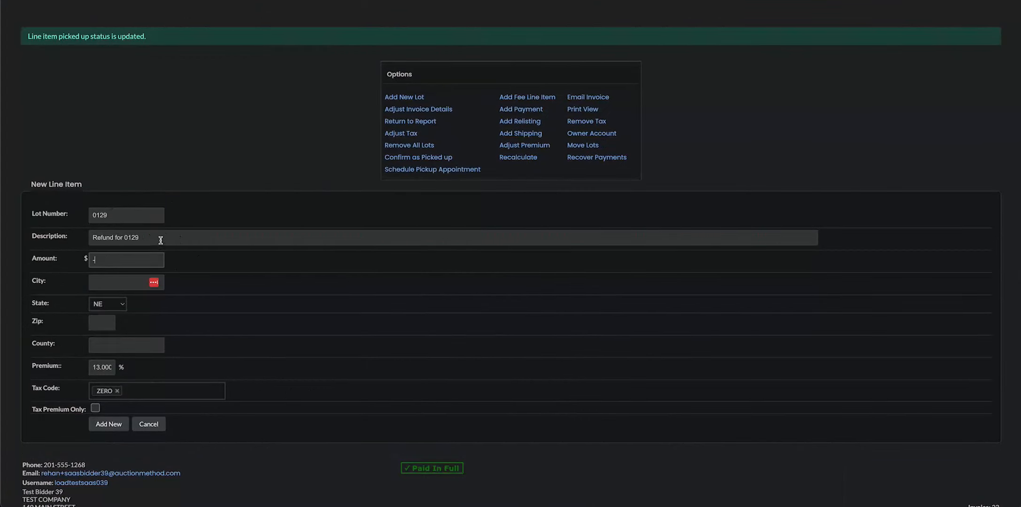
scroll(130, 262, "down", 3)
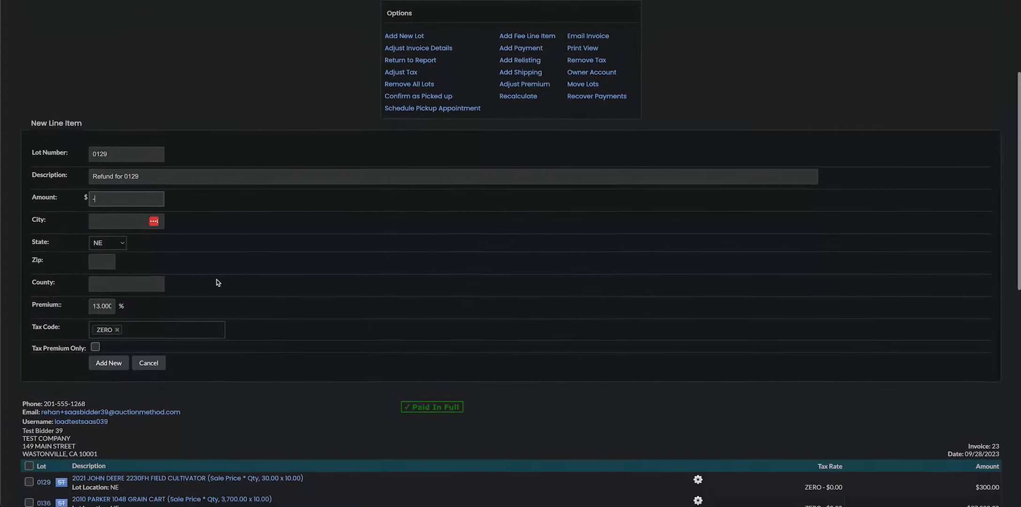
scroll(589, 334, "up", 1)
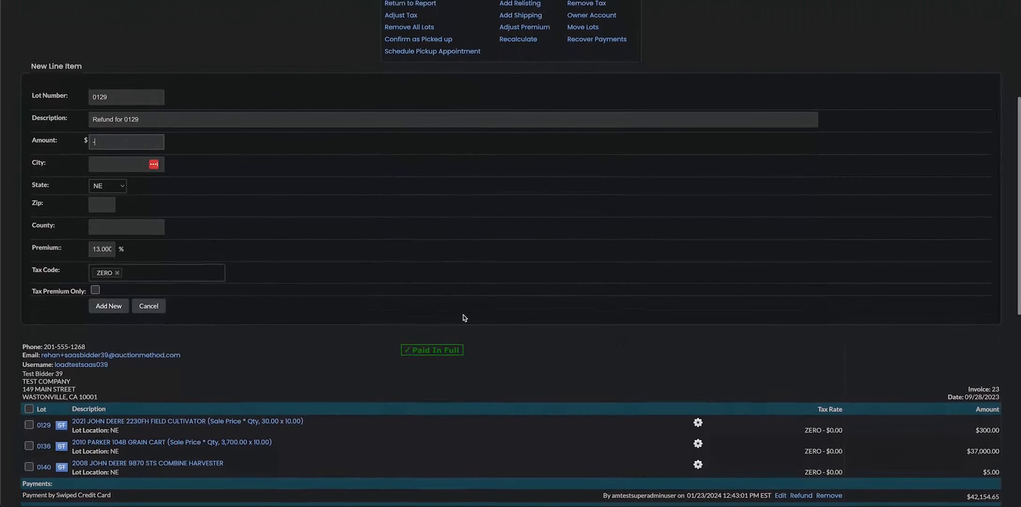
type("300")
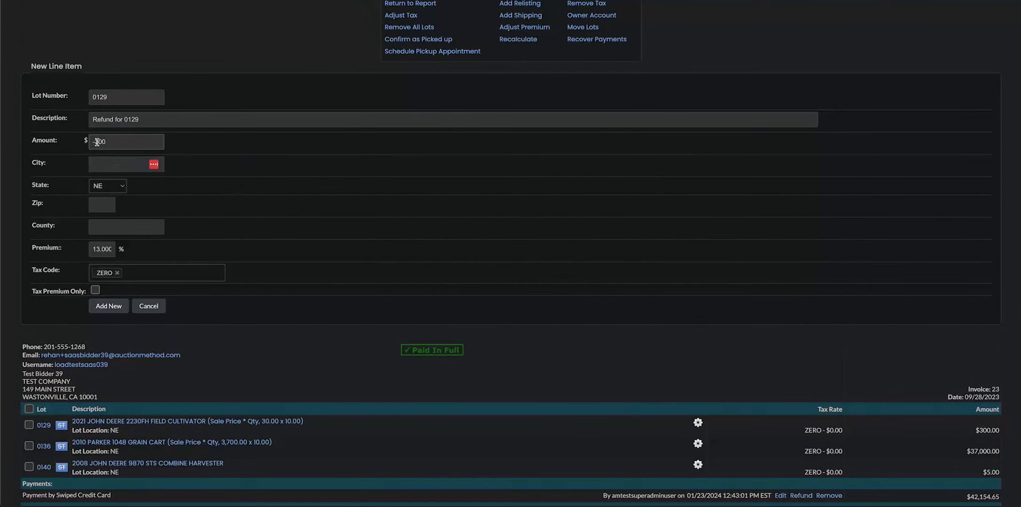
key("BackSpace")
type("-")
left_click(108, 308)
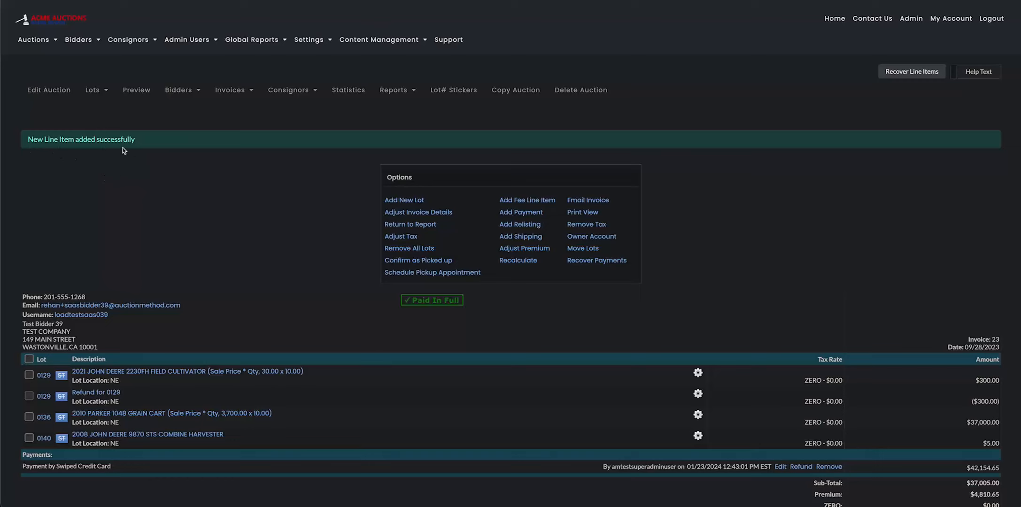
Review the invoice's line items and totals, including the explanation attached to the balance due.
scroll(188, 320, "down", 2)
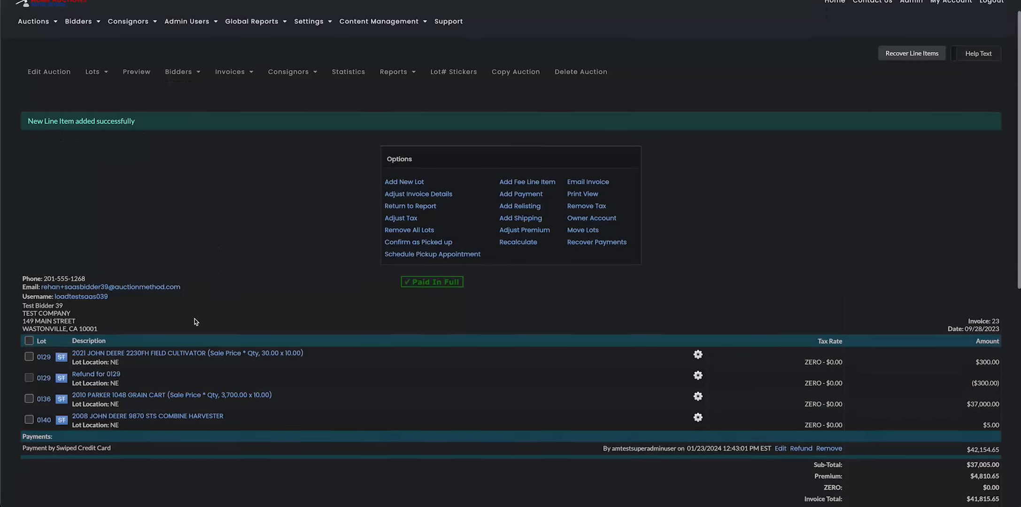
scroll(186, 329, "down", 1)
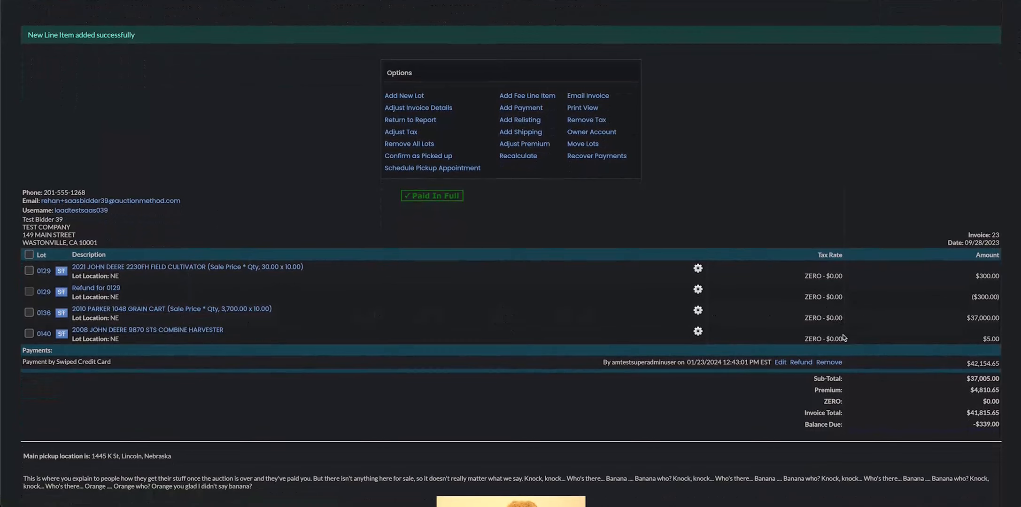
mouse_move(844, 422)
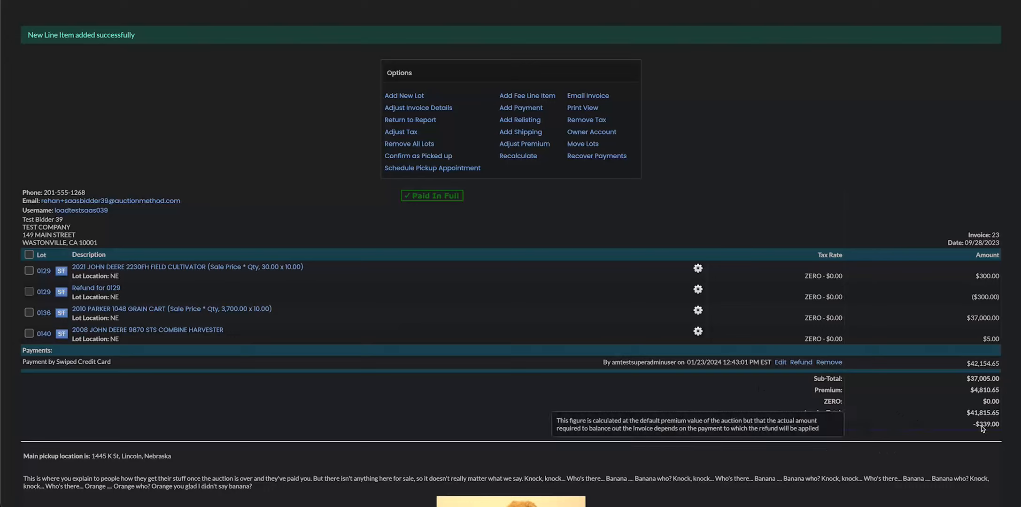
scroll(805, 218, "up", 1)
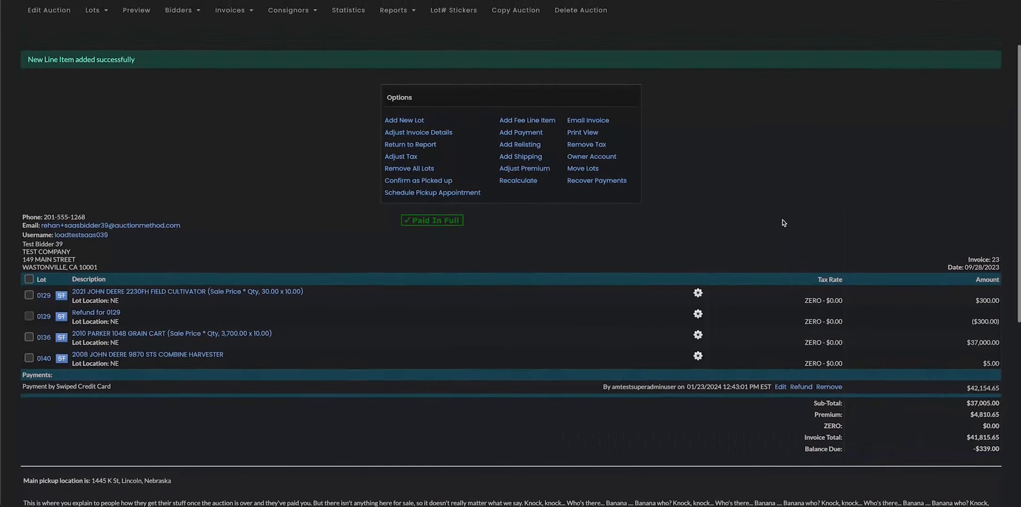
Examine the editable fields of the John Deere field cultivator line item and close its form without saving.
scroll(782, 220, "up", 1)
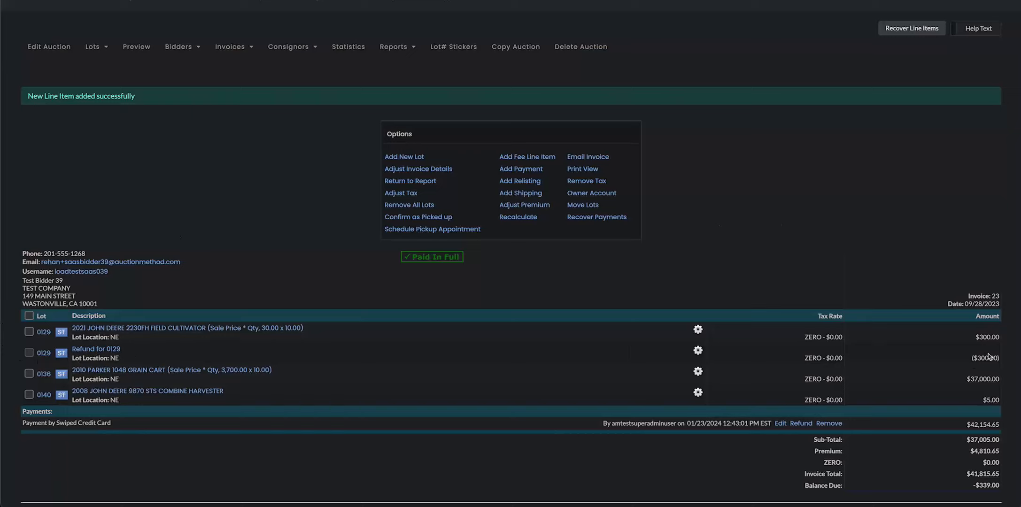
left_click(697, 331)
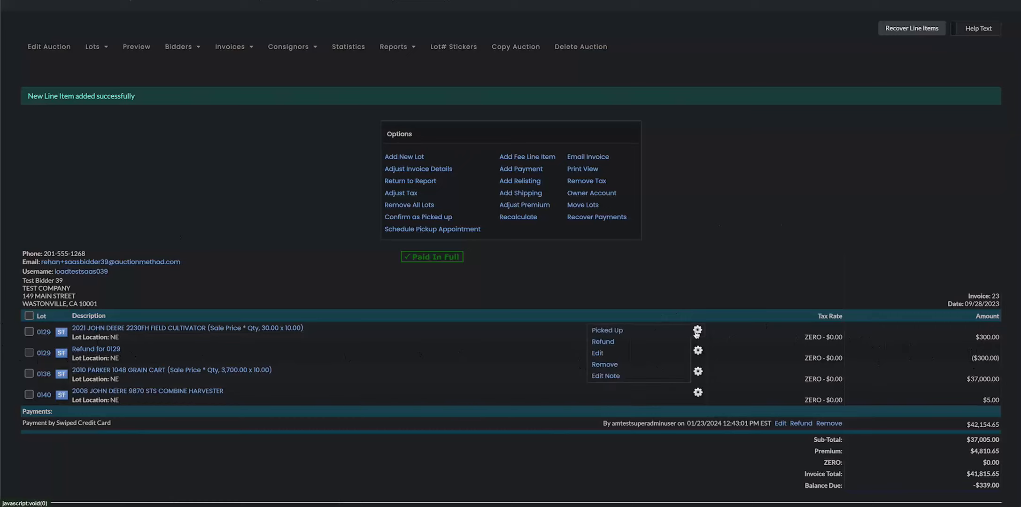
left_click(598, 354)
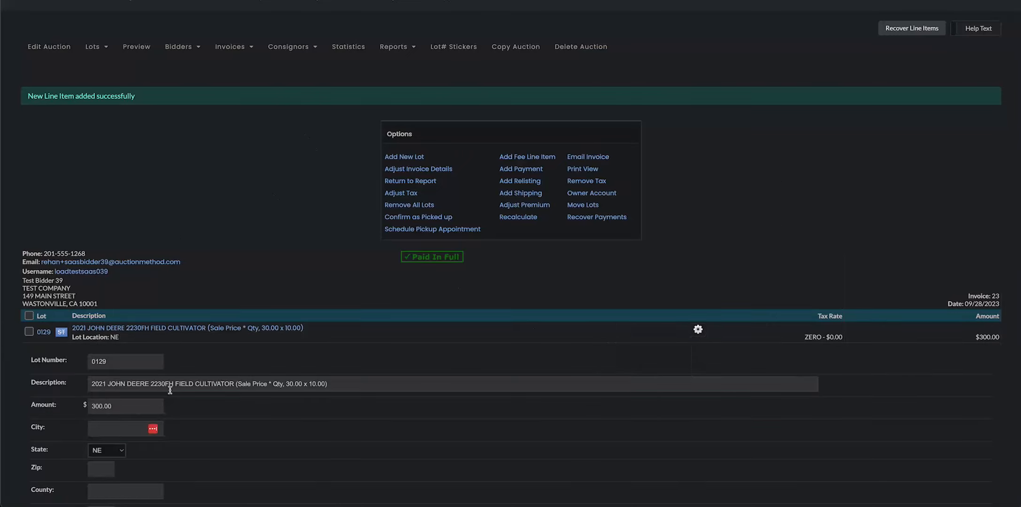
scroll(170, 391, "down", 3)
scroll(199, 396, "down", 1)
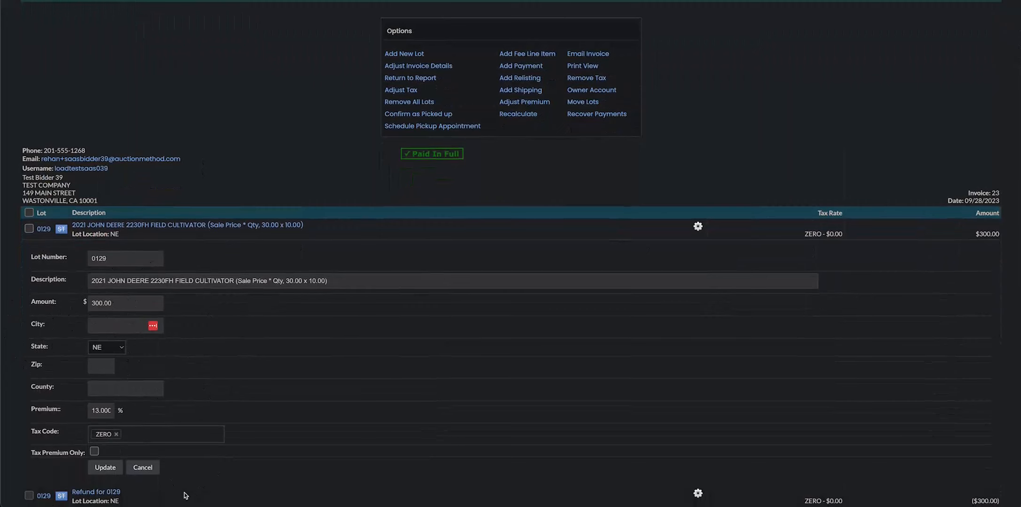
scroll(136, 479, "down", 1)
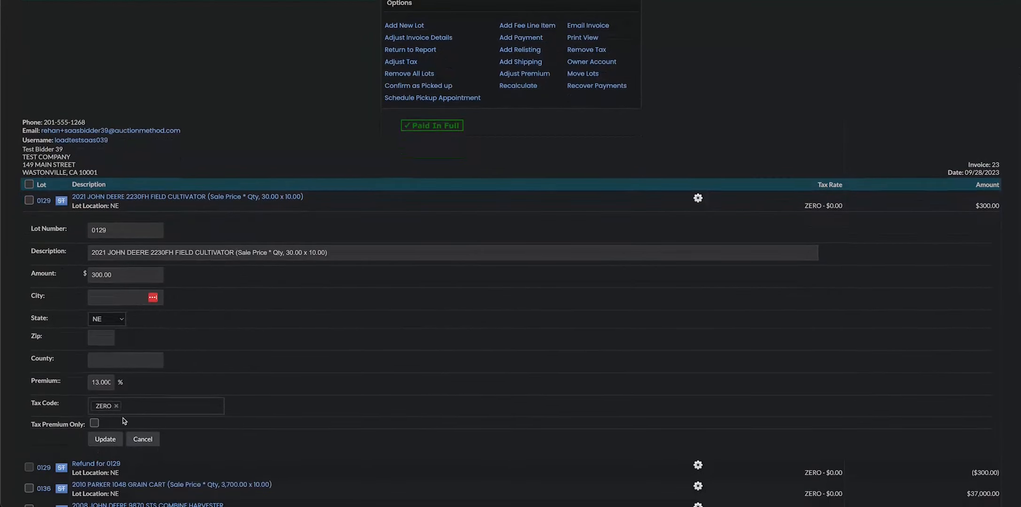
left_click(142, 439)
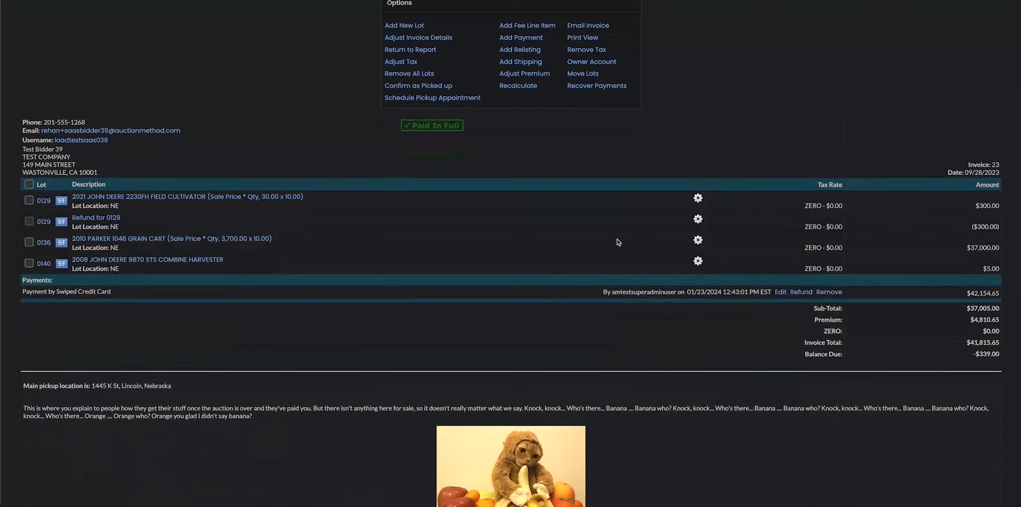
Remove the original John Deere field cultivator line item for lot 0129 from the invoice.
left_click(698, 219)
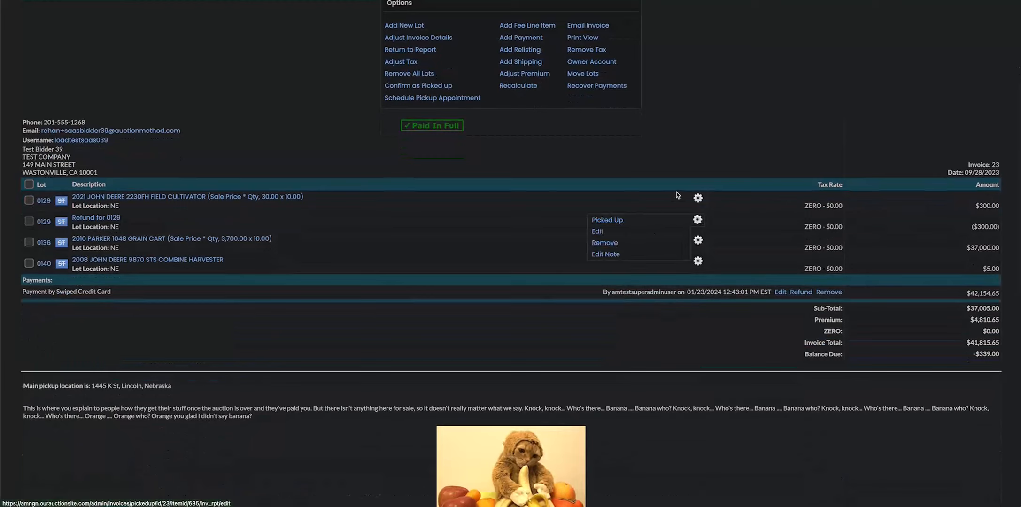
left_click(698, 198)
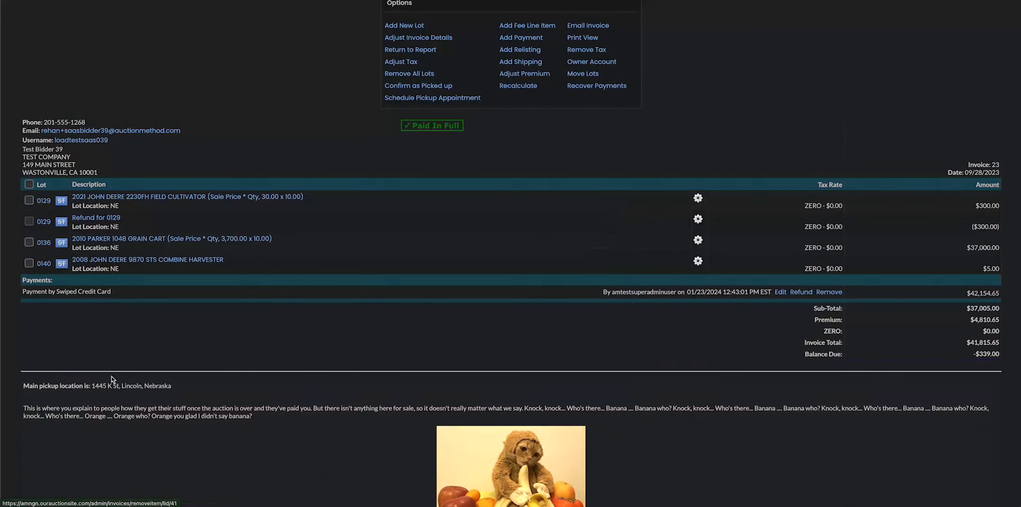
scroll(762, 256, "down", 2)
scroll(762, 255, "down", 1)
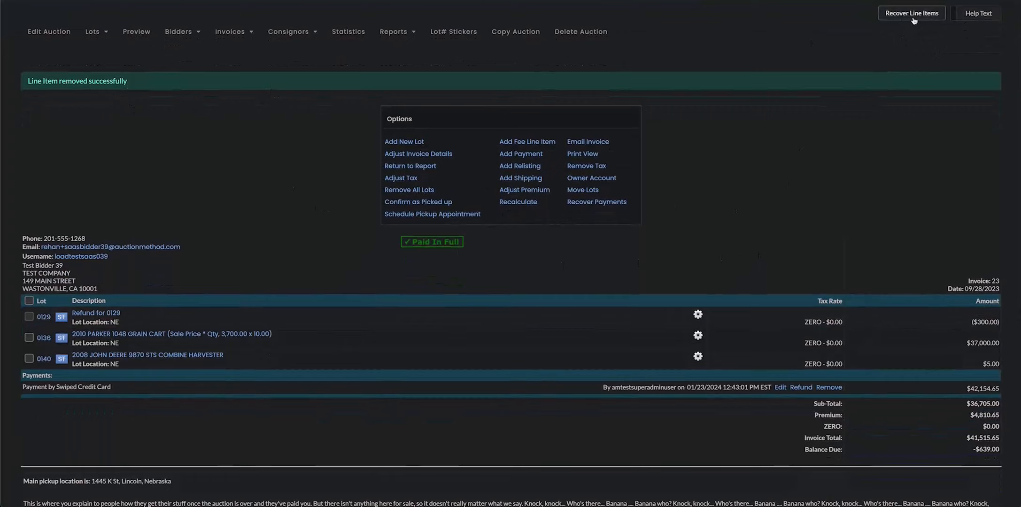
Recover the deleted John Deere field cultivator line item and close the list of deleted records.
left_click(913, 19)
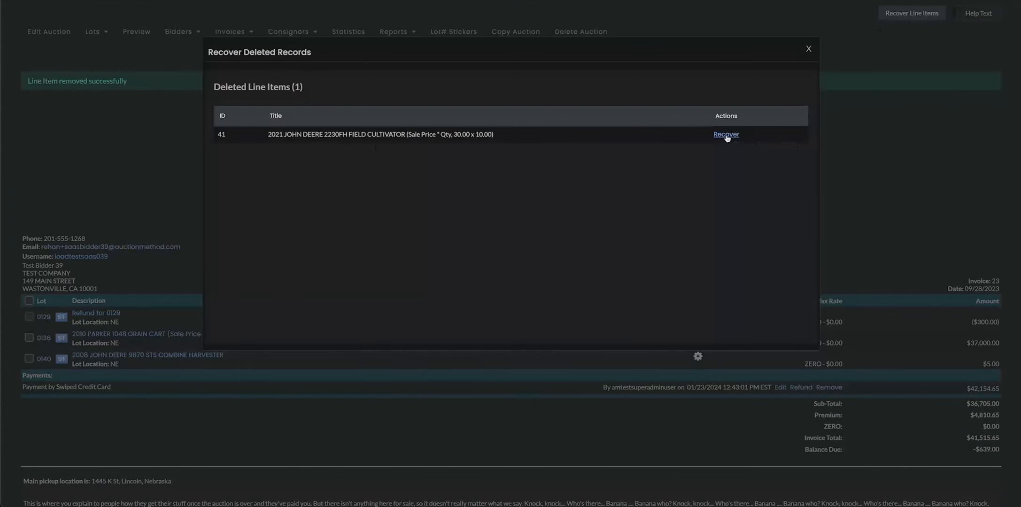
left_click(727, 135)
left_click(579, 228)
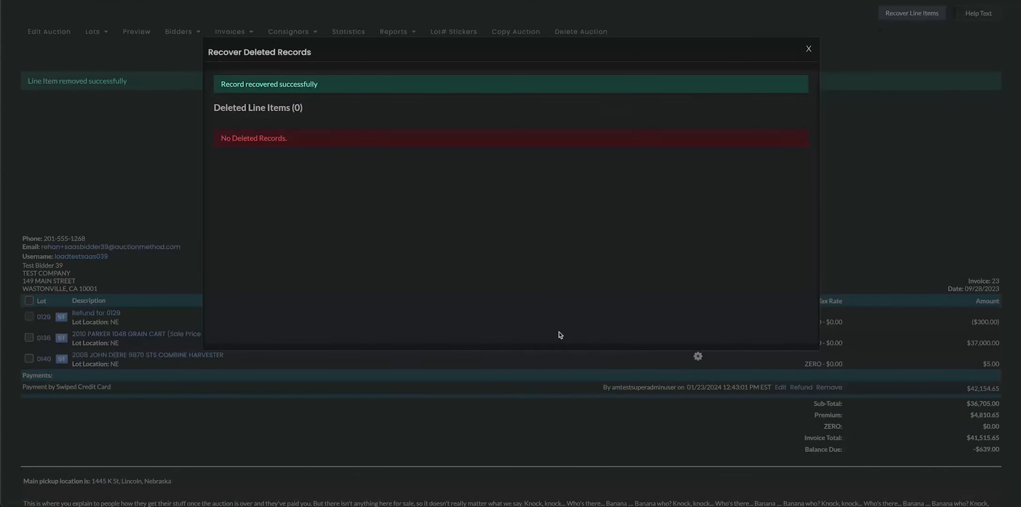
left_click(808, 50)
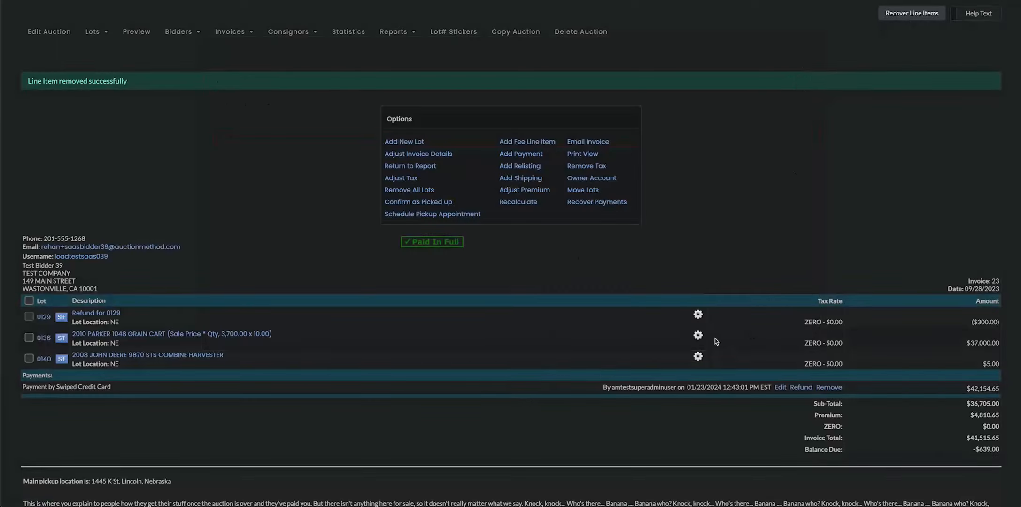
Save the private note "the customer cannot pick this item up today, and will pick up tomorrow." on the John Deere field cultivator line item.
left_click(697, 292)
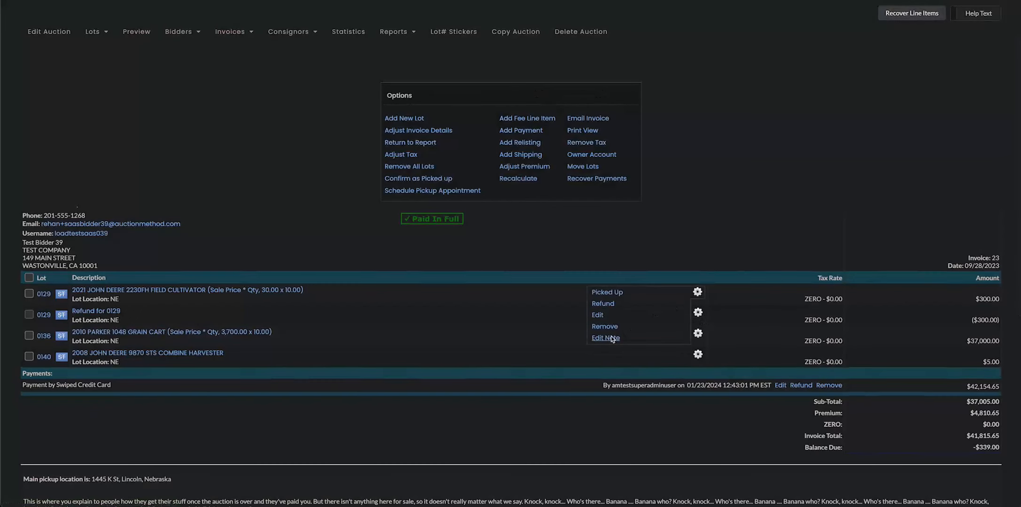
left_click(605, 338)
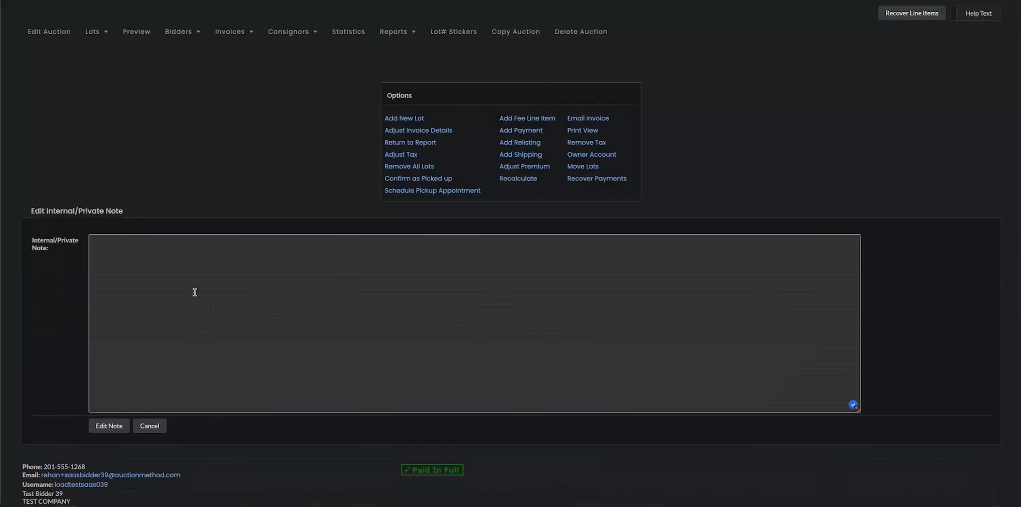
scroll(195, 292, "down", 4)
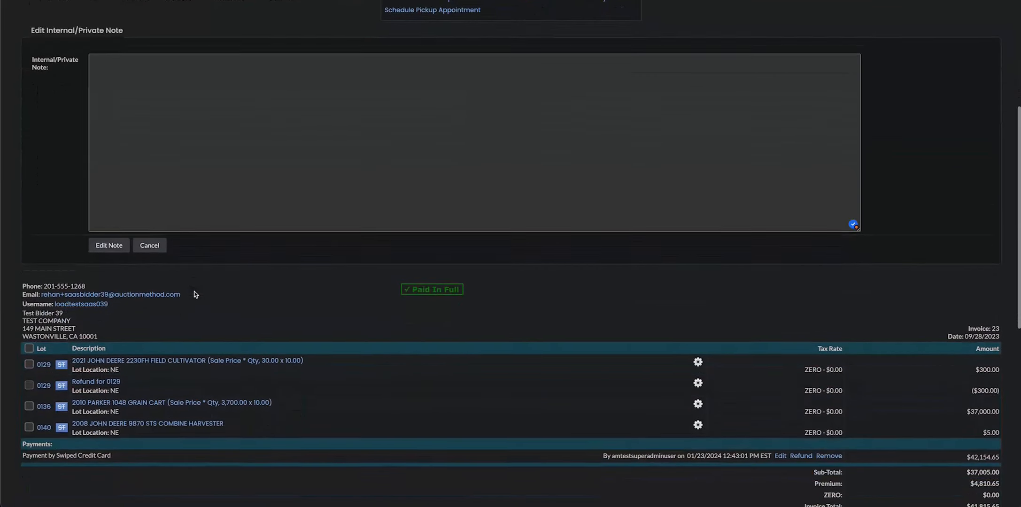
scroll(195, 294, "up", 4)
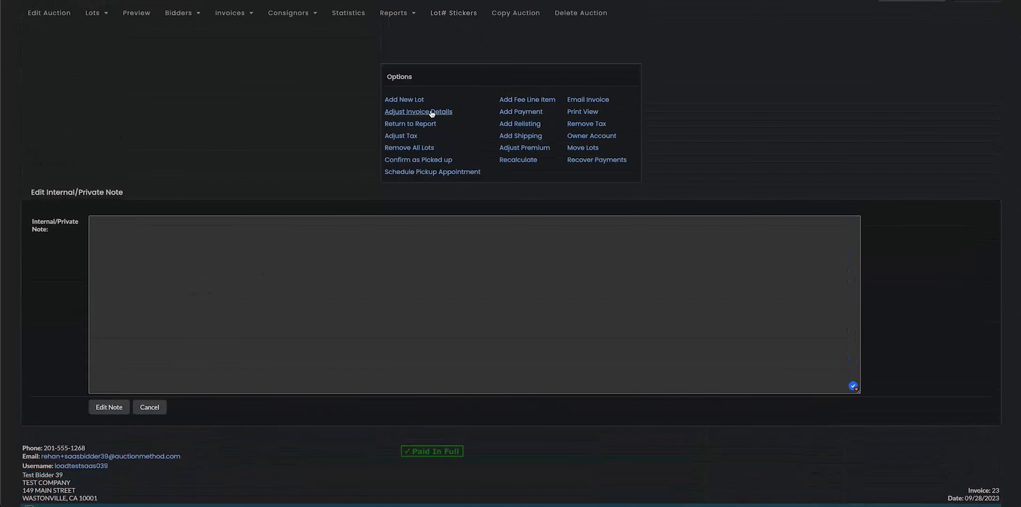
left_click(235, 266)
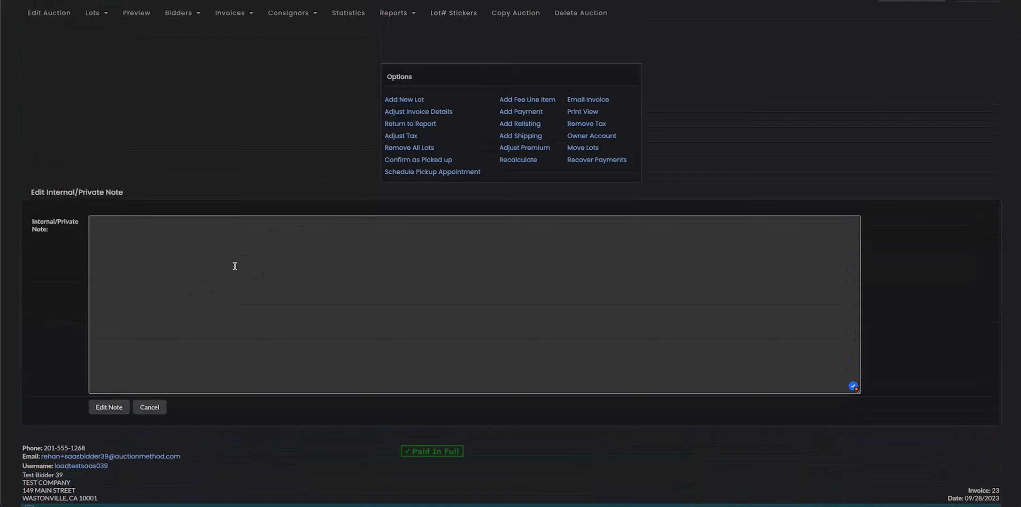
type("the vustom")
key("BackSpace")
key("BackSpace")
type("customer")
type("annot pick this item up to")
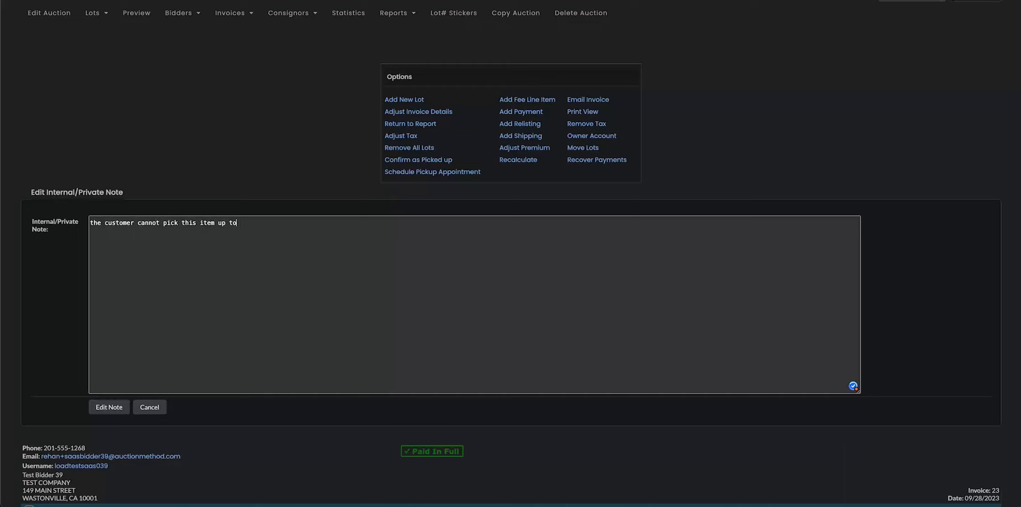
type("fday, and will pick th")
type(" tomorrow.")
left_click(107, 409)
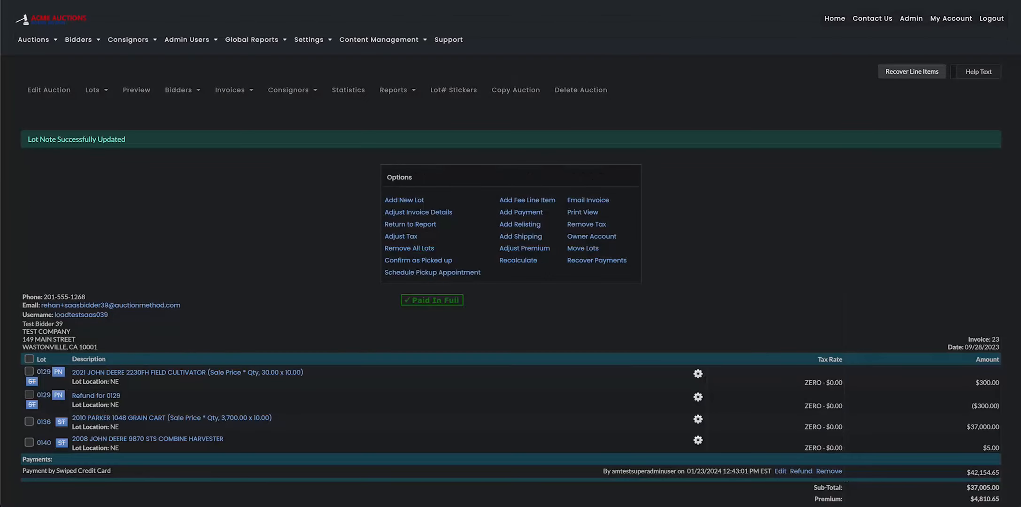
Examine the PN note markers beside the lot 0129 line items and open the available actions for the John Deere field cultivator.
scroll(105, 413, "down", 3)
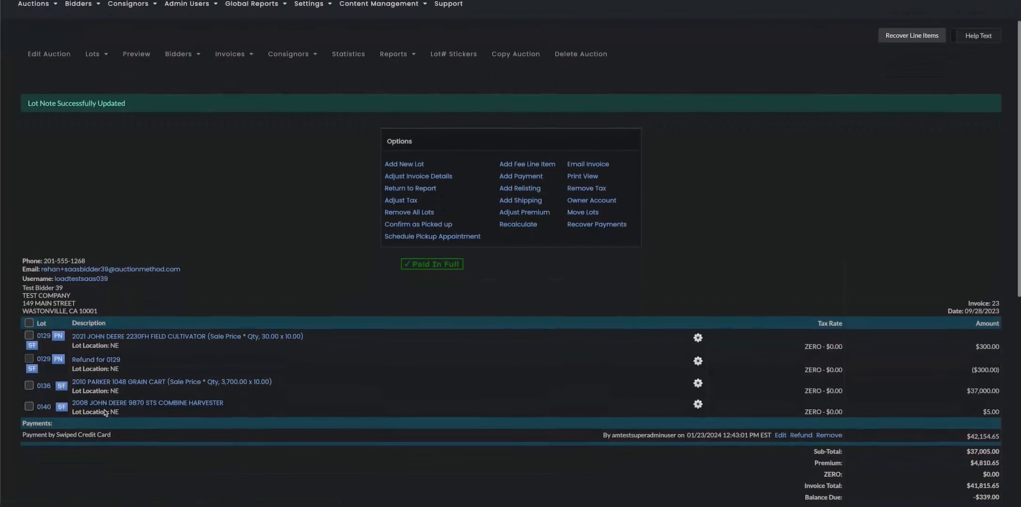
scroll(105, 413, "down", 5)
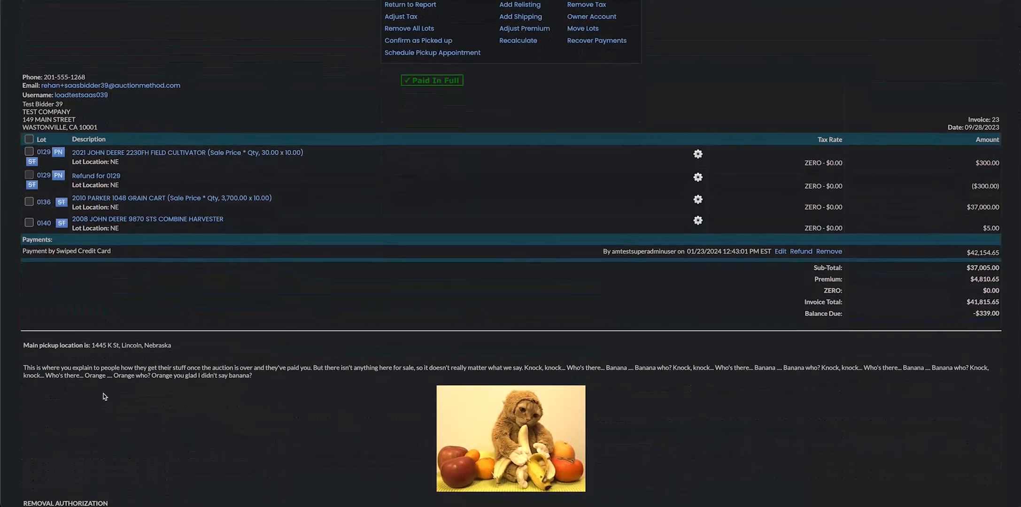
scroll(106, 413, "up", 2)
mouse_move(60, 223)
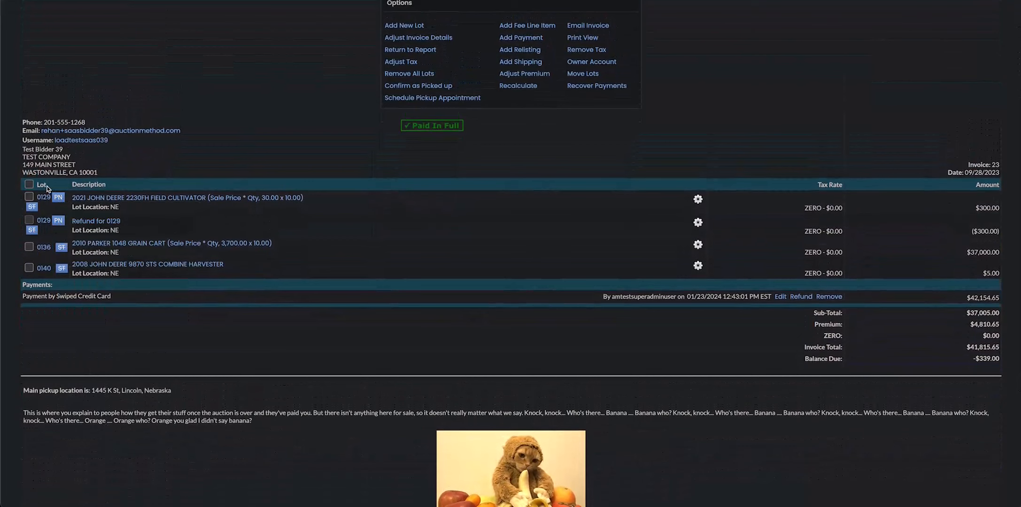
mouse_move(58, 198)
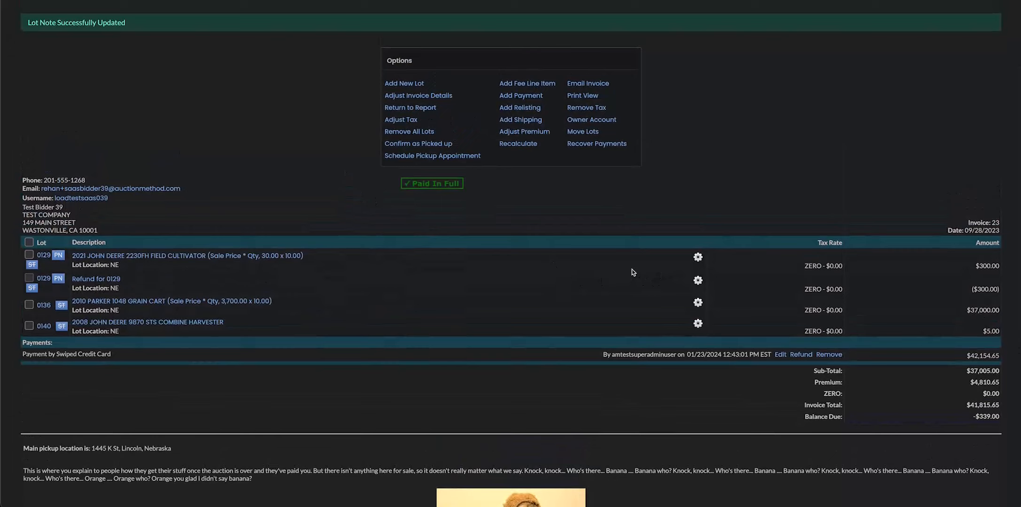
left_click(698, 258)
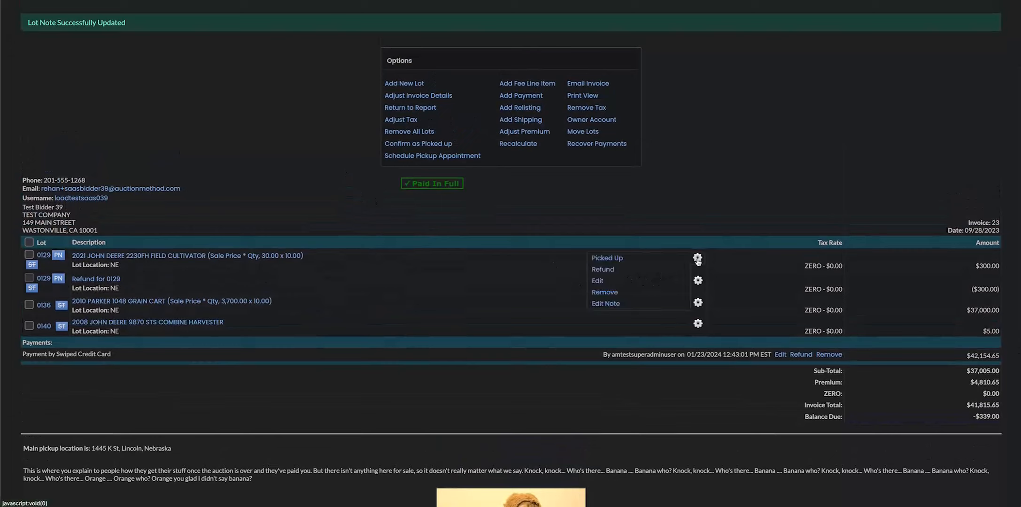